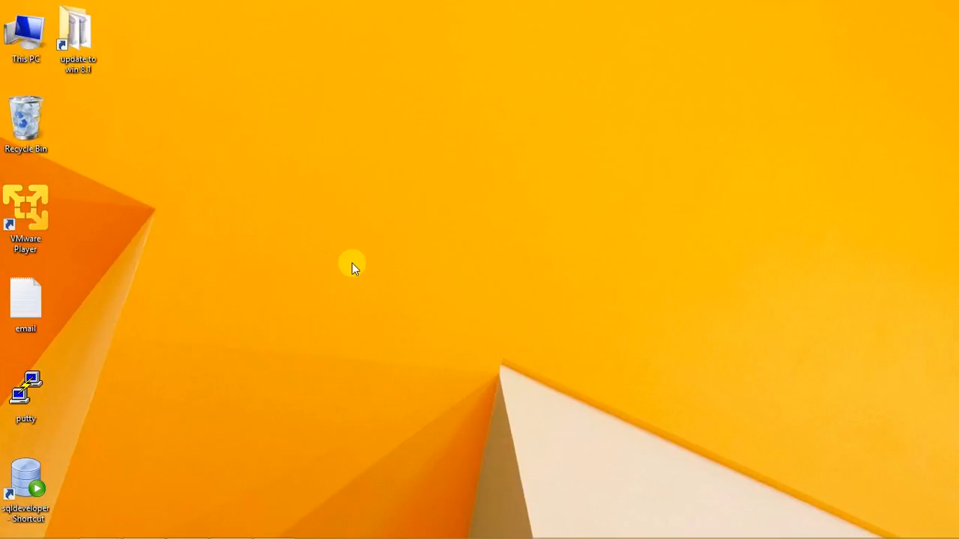
Restore the Premiere Pro CC 2017 installer window, now at 88%, from the taskbar.
click(228, 527)
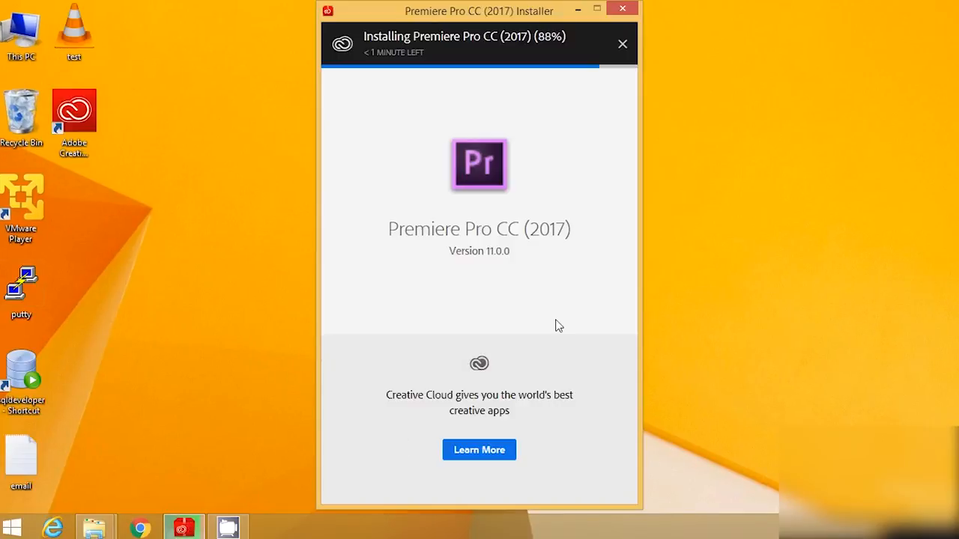
Move the installer window to the right and refresh the desktop while the install finishes.
right_click(759, 108)
click(517, 18)
drag(517, 18, 628, 18)
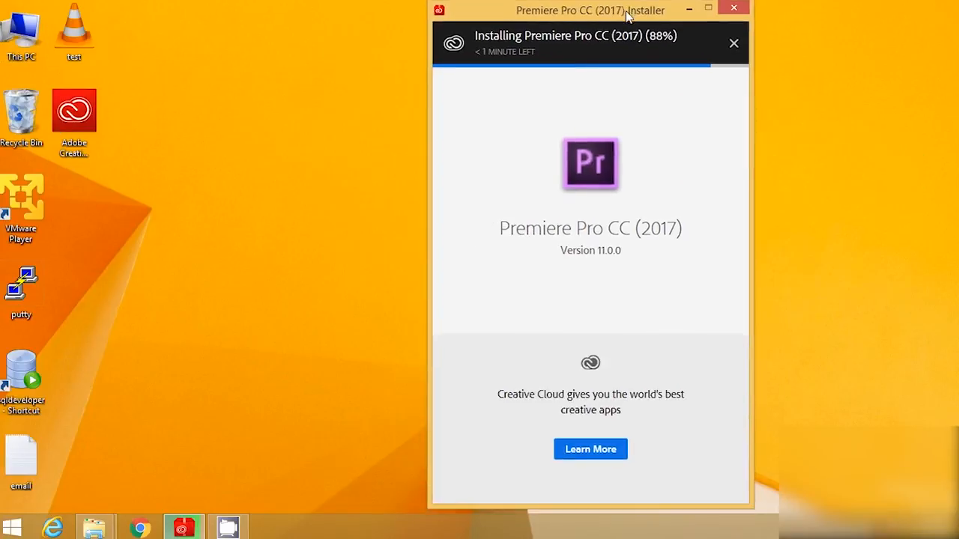
right_click(295, 178)
click(334, 219)
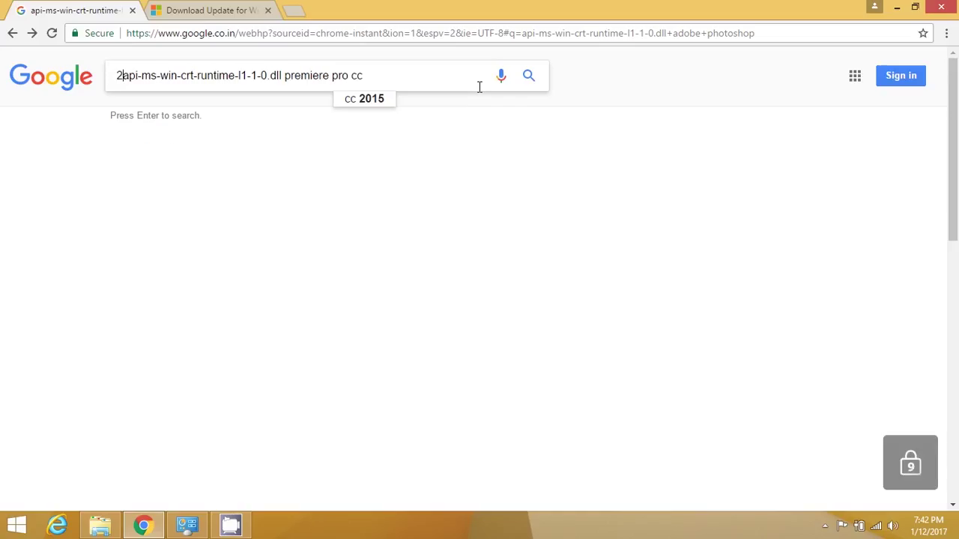
text(2017api-ms-win-crt-runtime-l1-1-0.dll premiere pro cc)
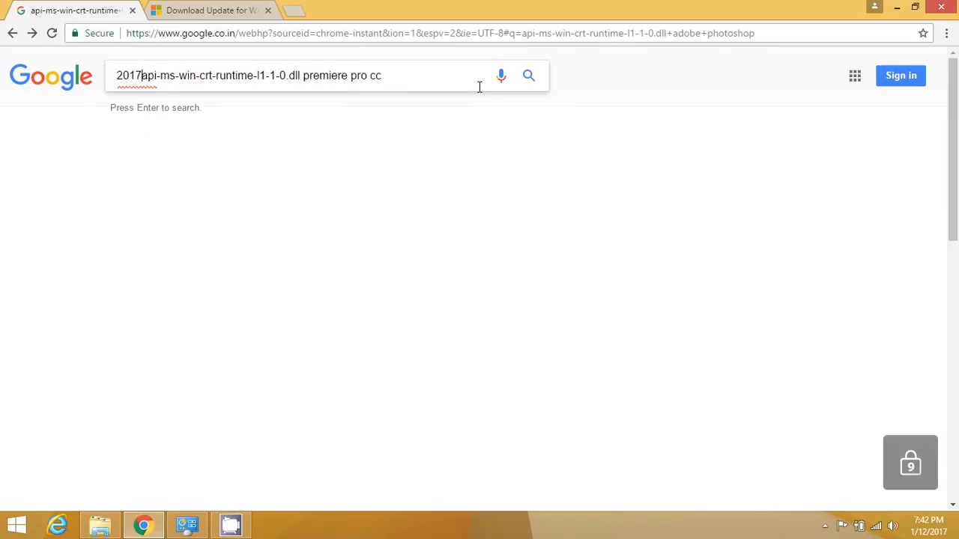
Search the missing api-ms-win-crt-runtime DLL error and reach the Windows 8.1 KB2999226 download page.
key(Return)
double_click(129, 75)
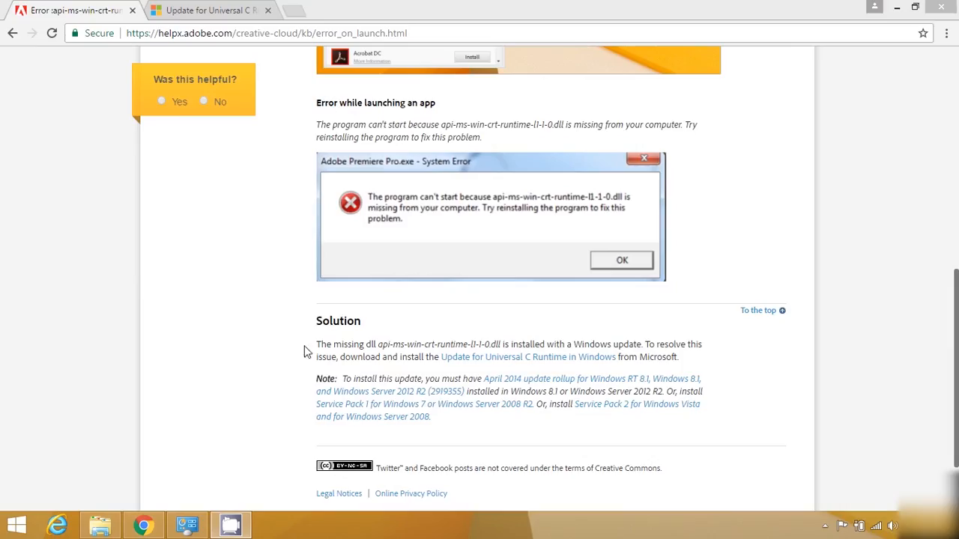
drag(333, 344, 693, 358)
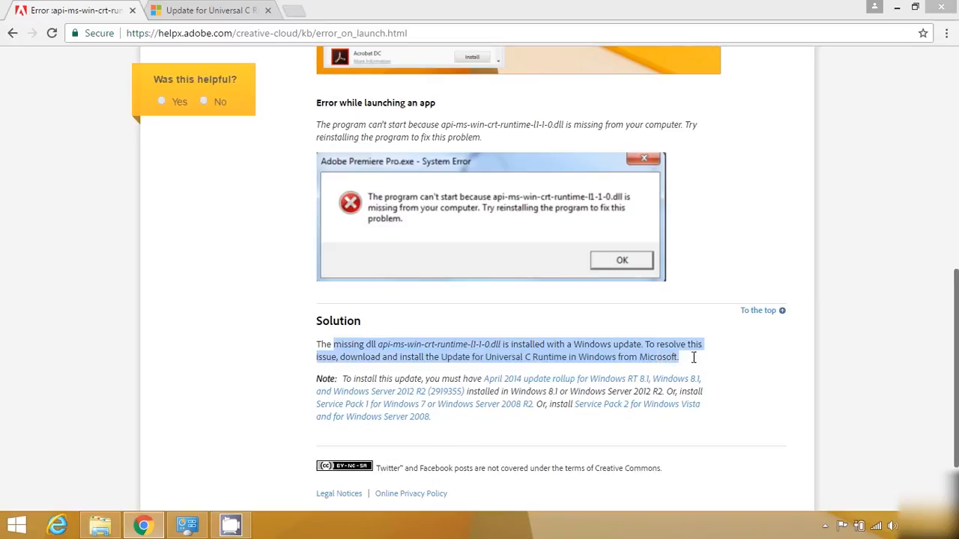
click(732, 368)
click(210, 9)
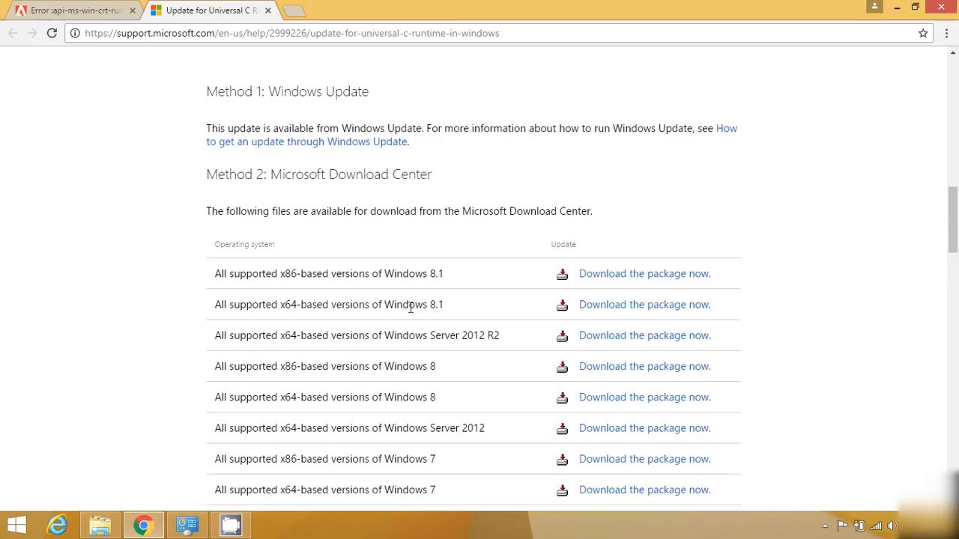
click(635, 275)
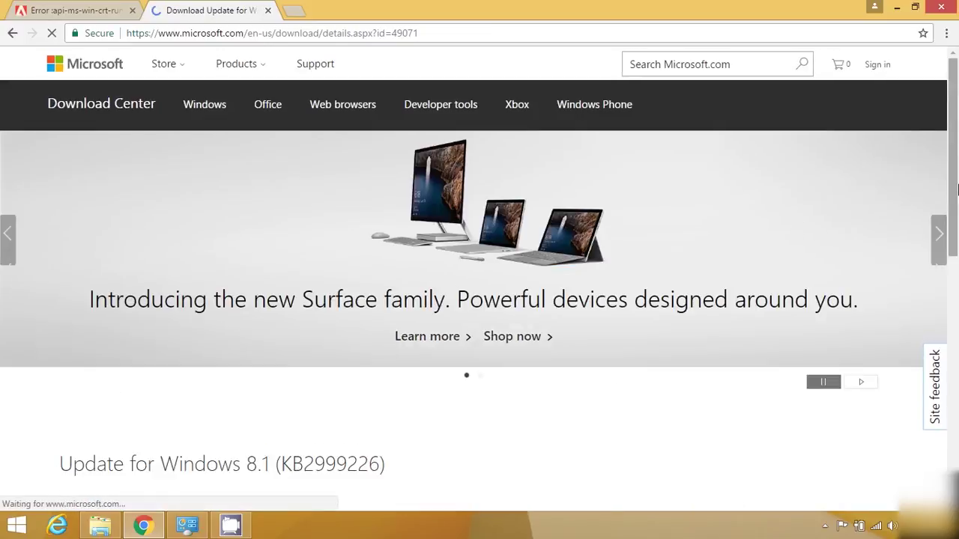
drag(953, 224, 955, 314)
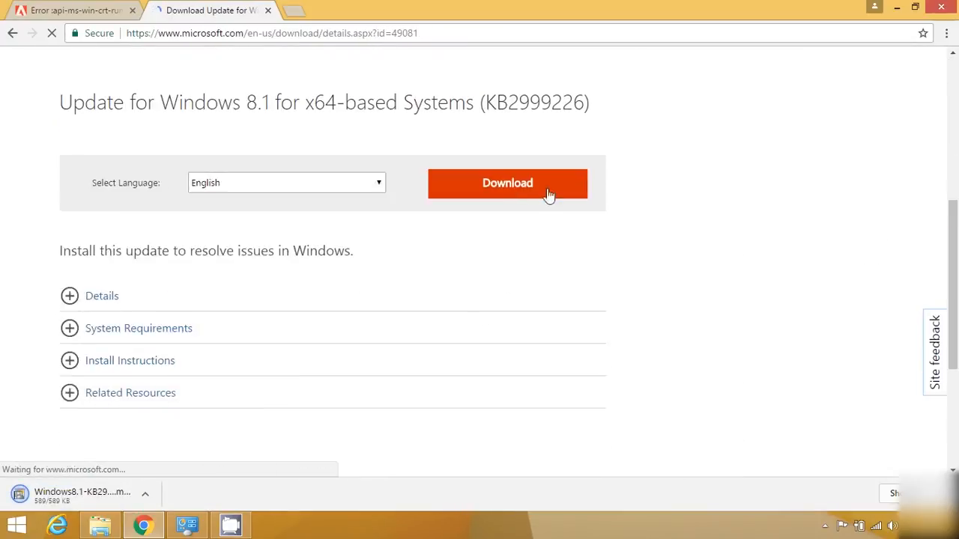
Download the x64 KB2999226 package and launch its standalone update installer.
click(509, 183)
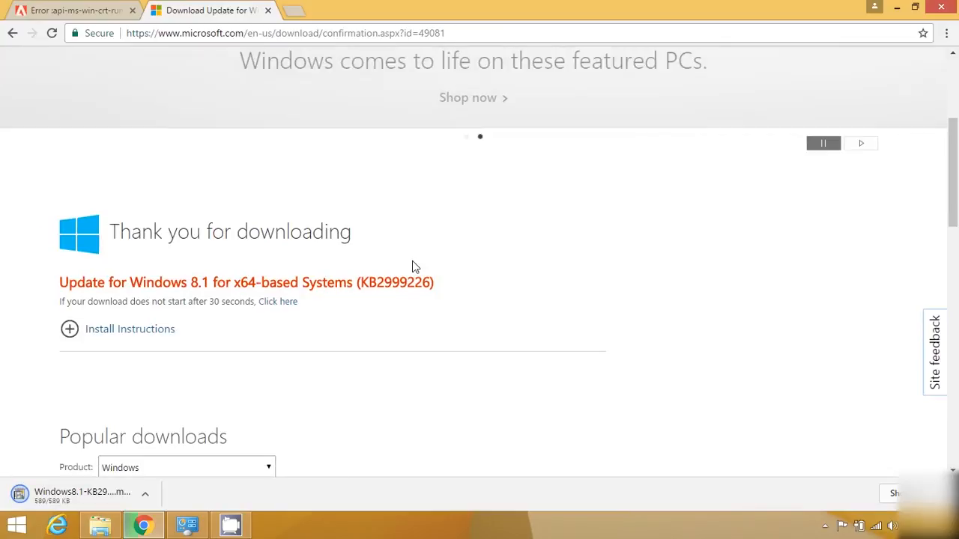
click(82, 493)
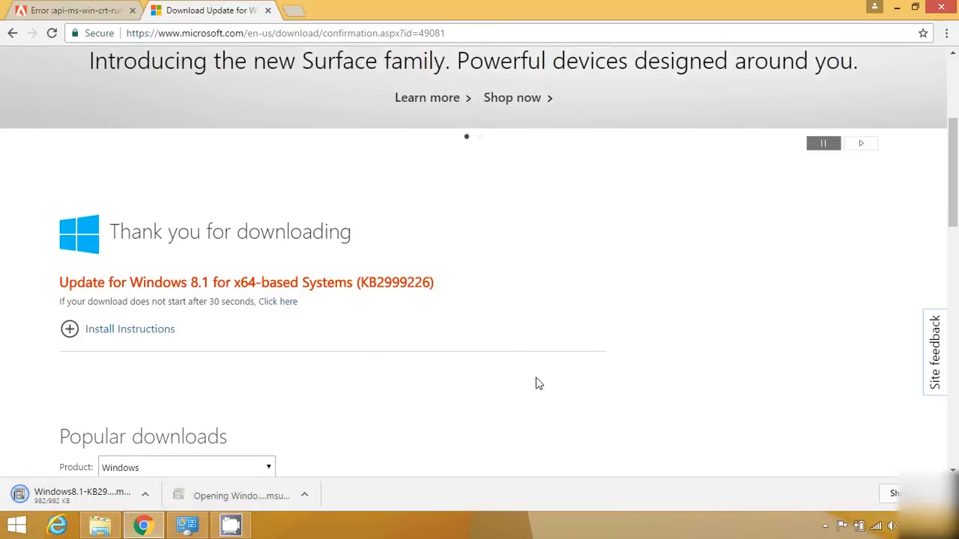
click(558, 279)
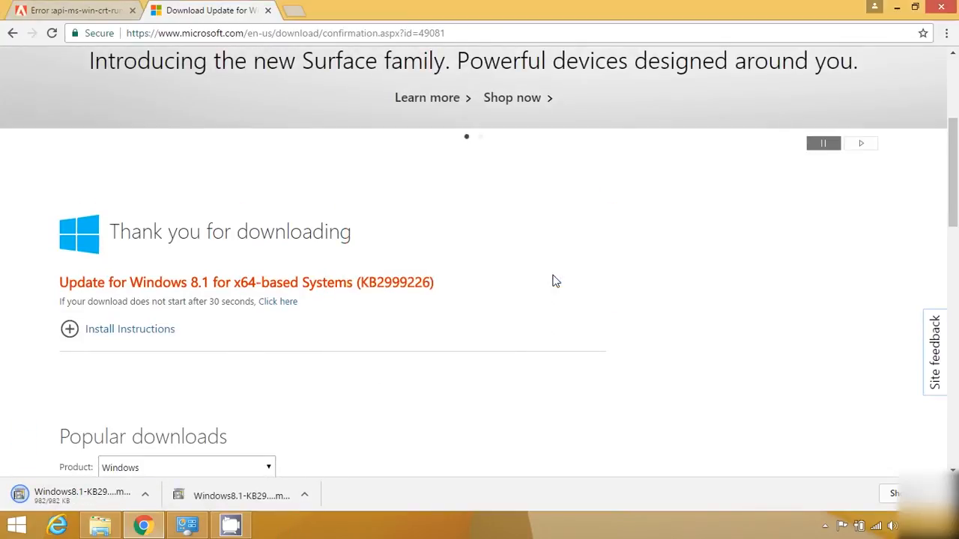
click(82, 493)
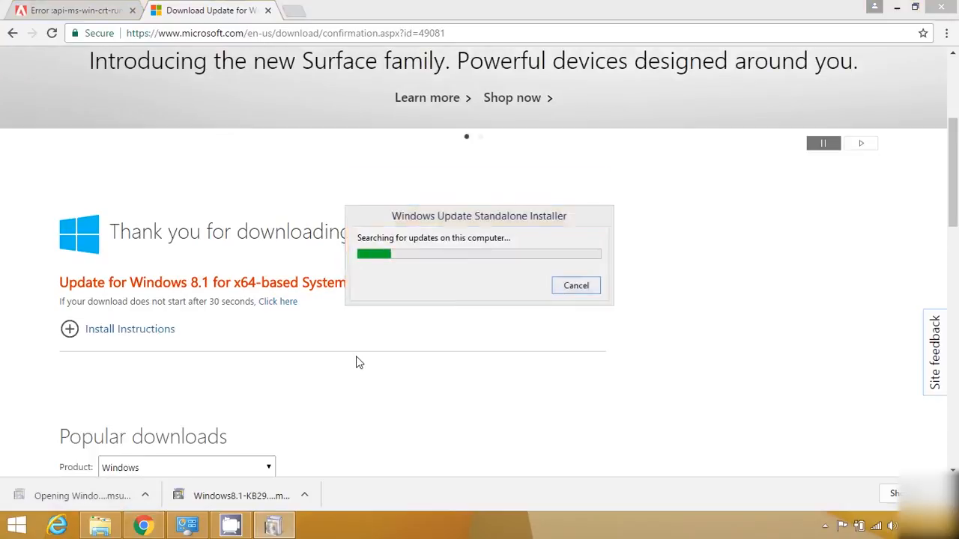
click(565, 281)
scroll(565, 281, down, 5)
scroll(565, 281, down, 5)
scroll(300, 300, up, 10)
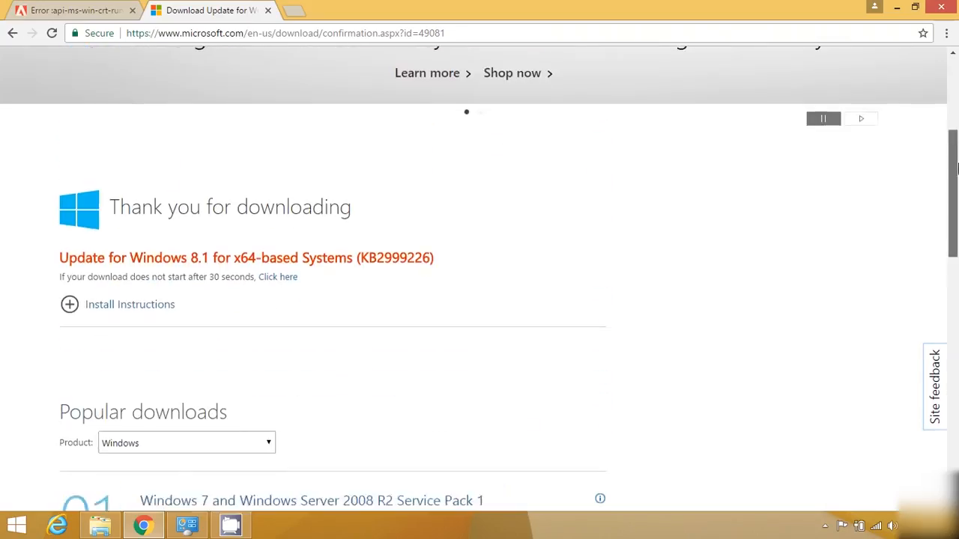
Review the install instructions, then return to Google and search 'premiere pro cc'.
click(69, 325)
click(72, 10)
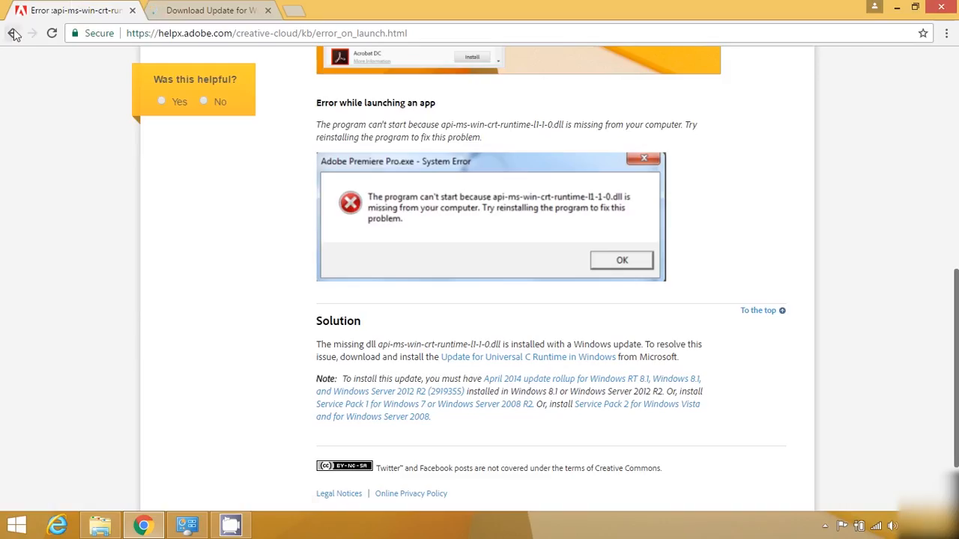
click(12, 33)
click(318, 75)
text(premiere pro cc)
key(Return)
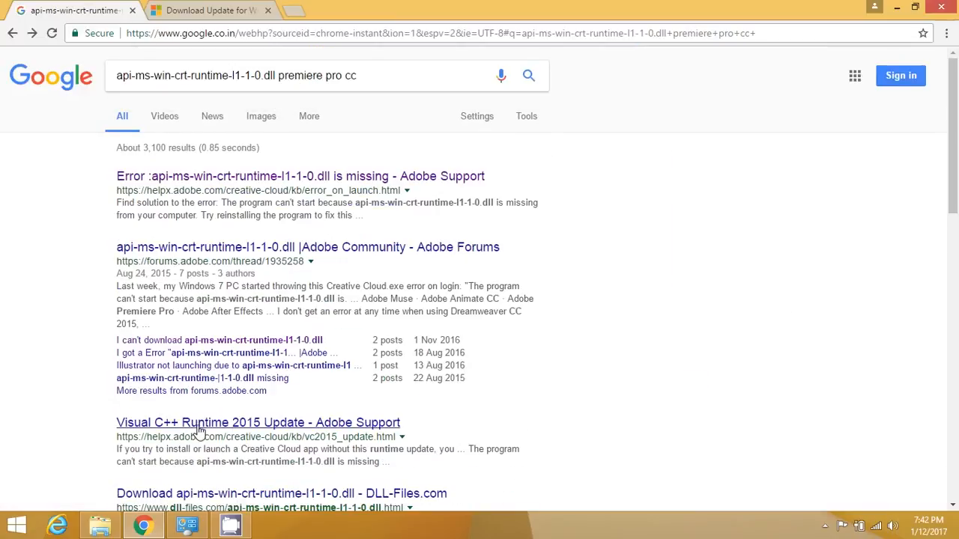
From the Adobe VC++ Runtime 2015 article, run vc_redist.x64.exe, agree and start installing.
click(202, 424)
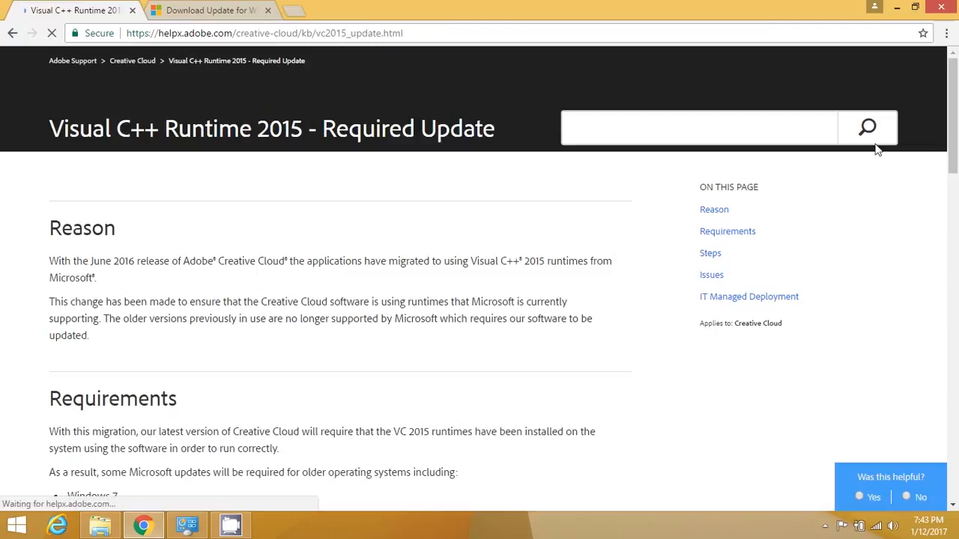
drag(953, 112, 955, 144)
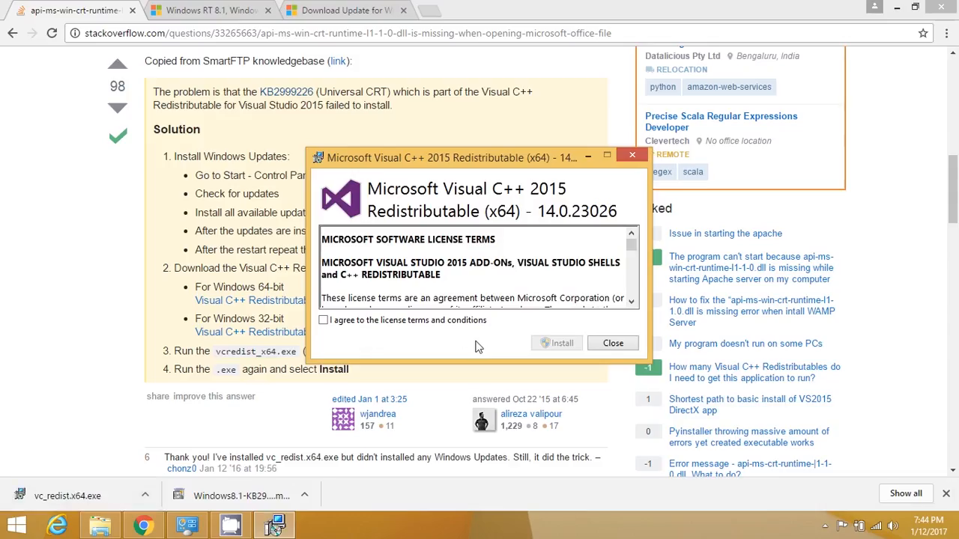
click(454, 322)
click(556, 344)
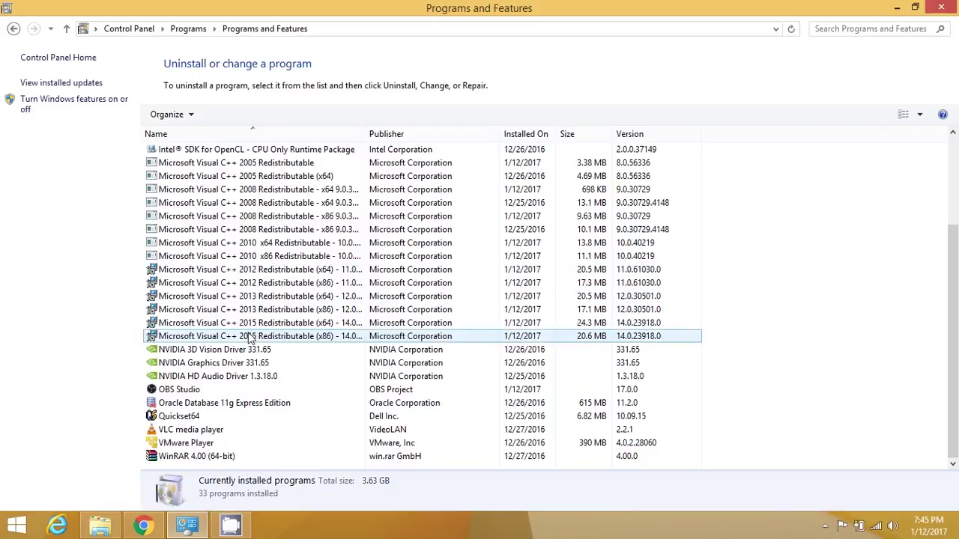
Uninstall the Visual C++ 2015 x86 Redistributable from Programs and Features.
click(252, 336)
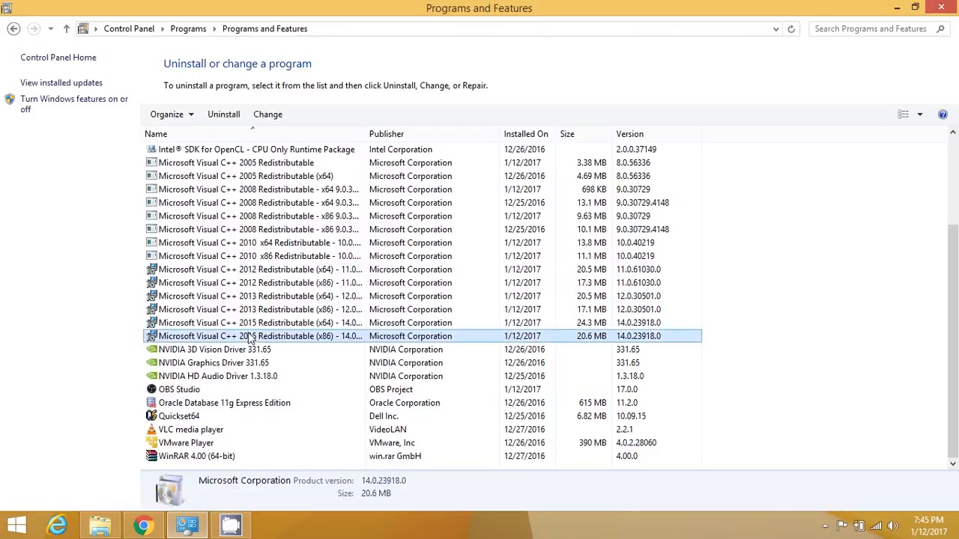
click(224, 114)
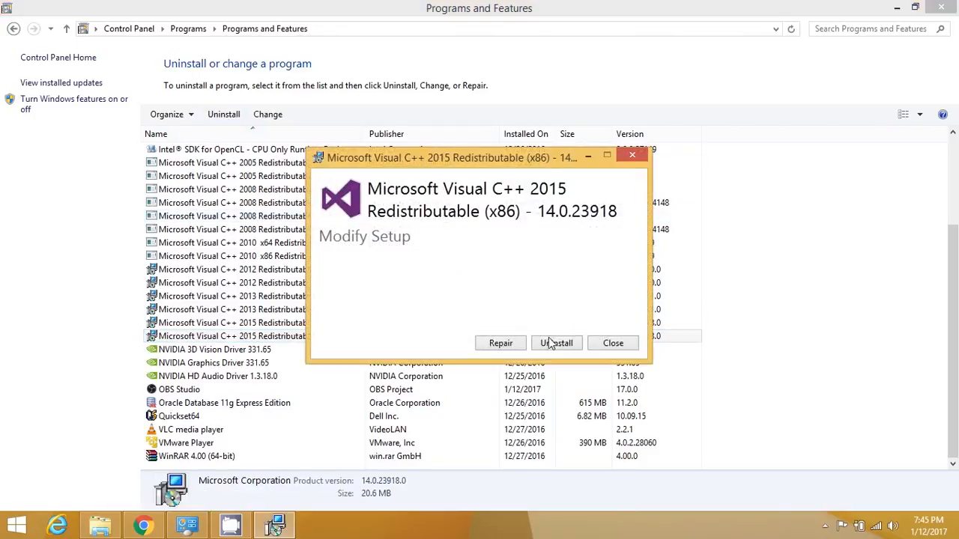
click(556, 343)
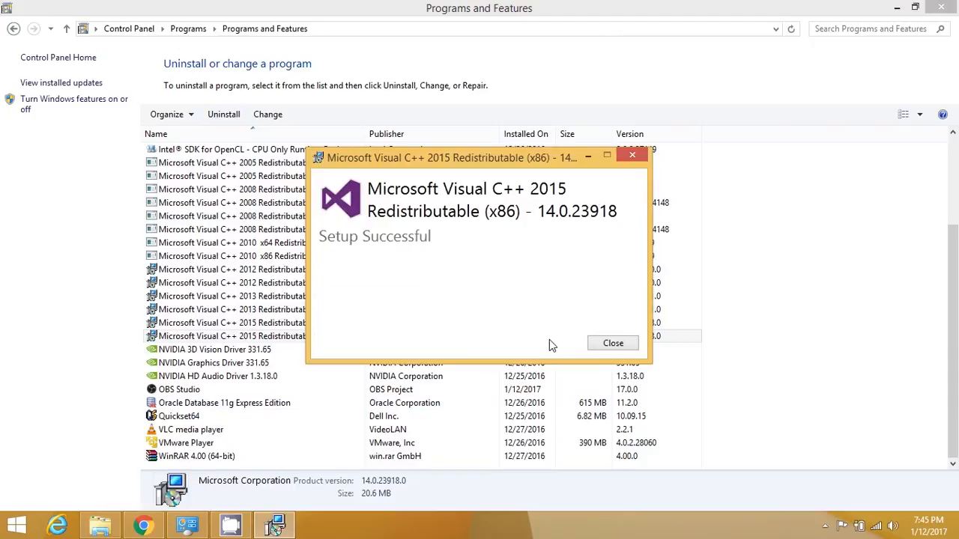
click(613, 343)
Uninstall the Visual C++ 2015 x64 Redistributable as well.
click(232, 336)
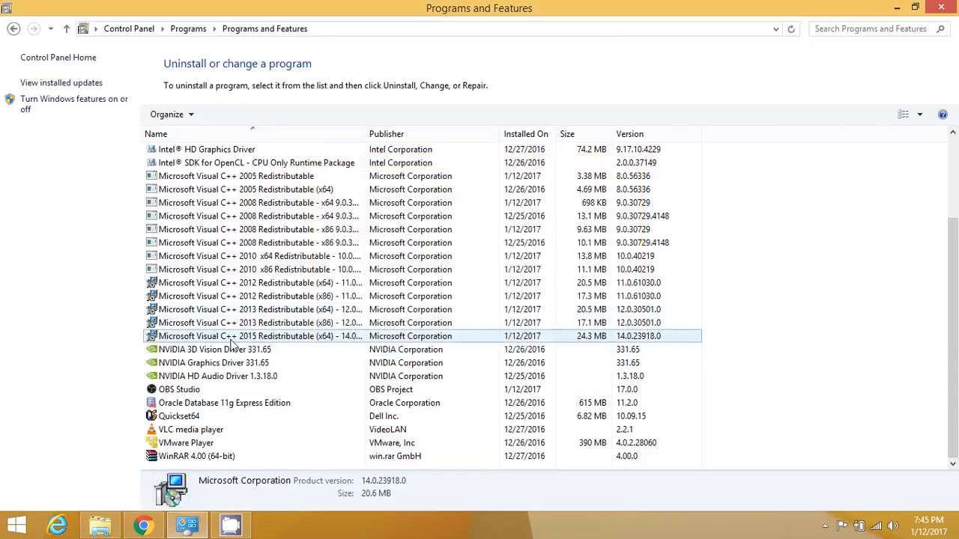
click(224, 113)
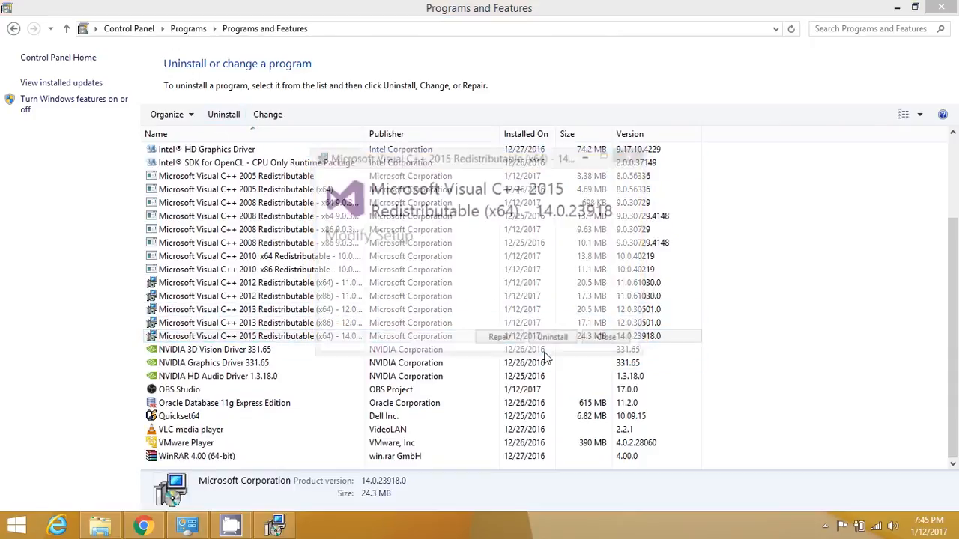
click(552, 343)
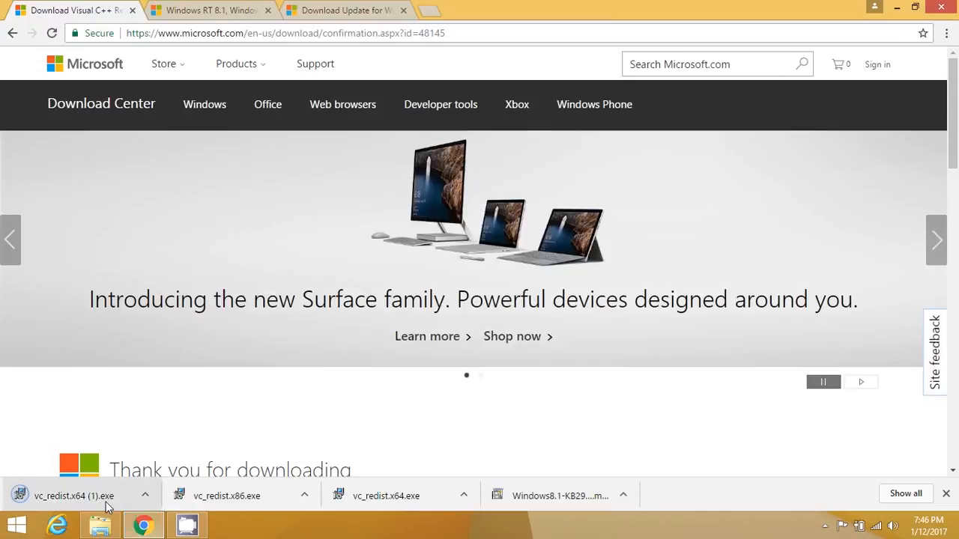
Run vc_redist.x64 (1).exe, agree and install; close the Setup Failed 0x80240017 message.
click(74, 496)
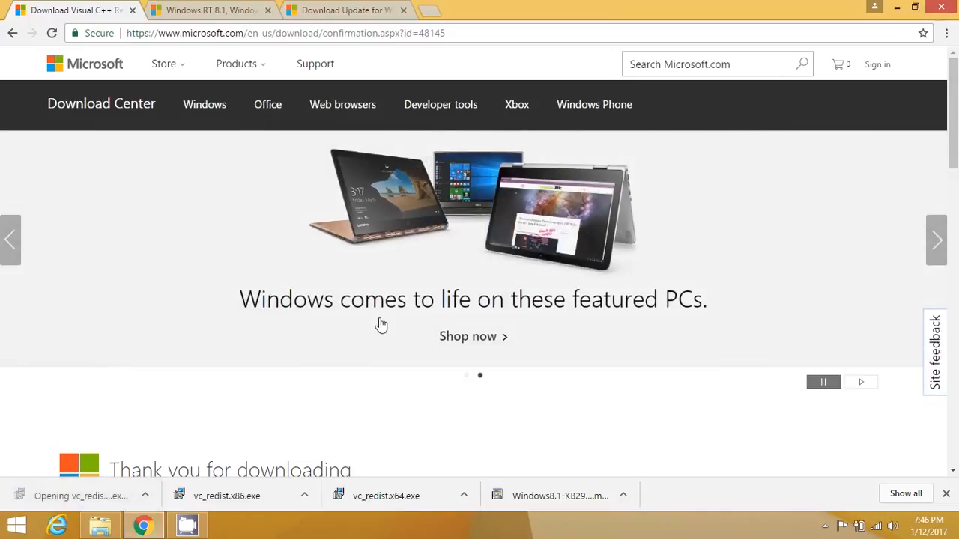
click(323, 319)
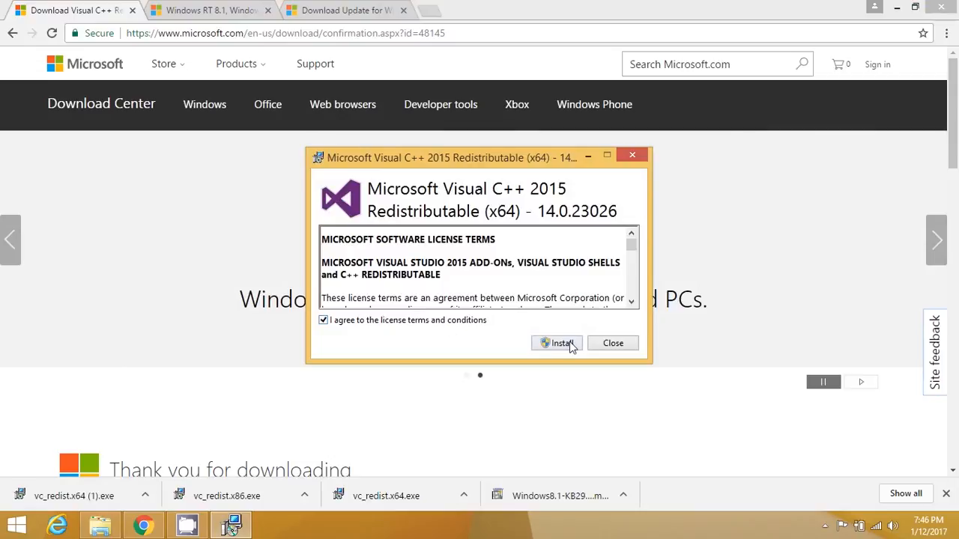
click(560, 343)
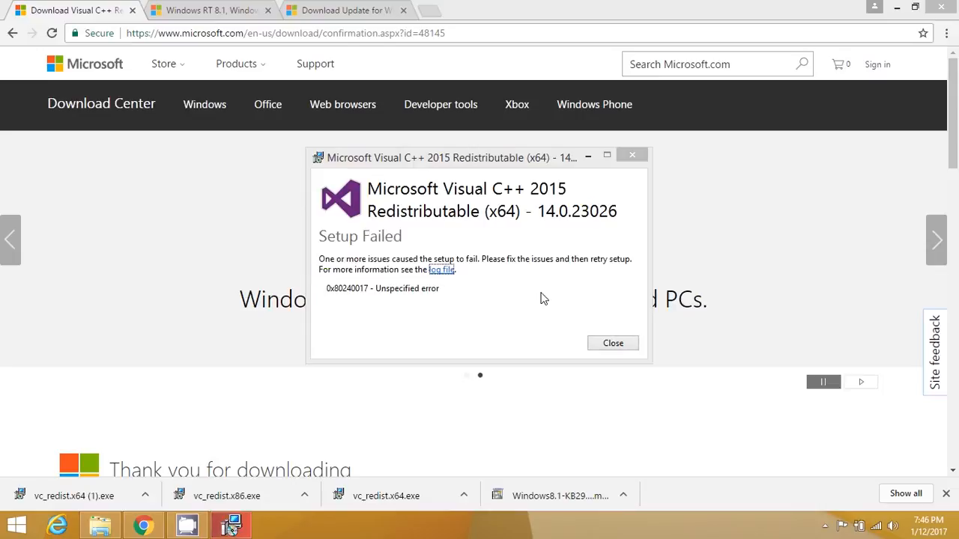
click(613, 343)
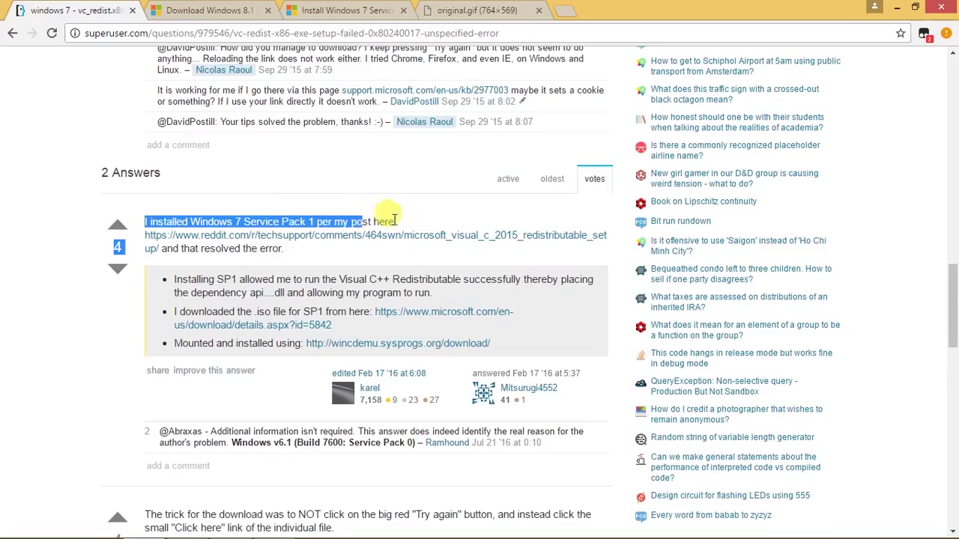
Read the Super User answer and review the KB2919355 update version and file details.
mouse_move(395, 220)
mouse_down()
mouse_move(409, 220)
mouse_move(155, 201)
mouse_up()
click(450, 210)
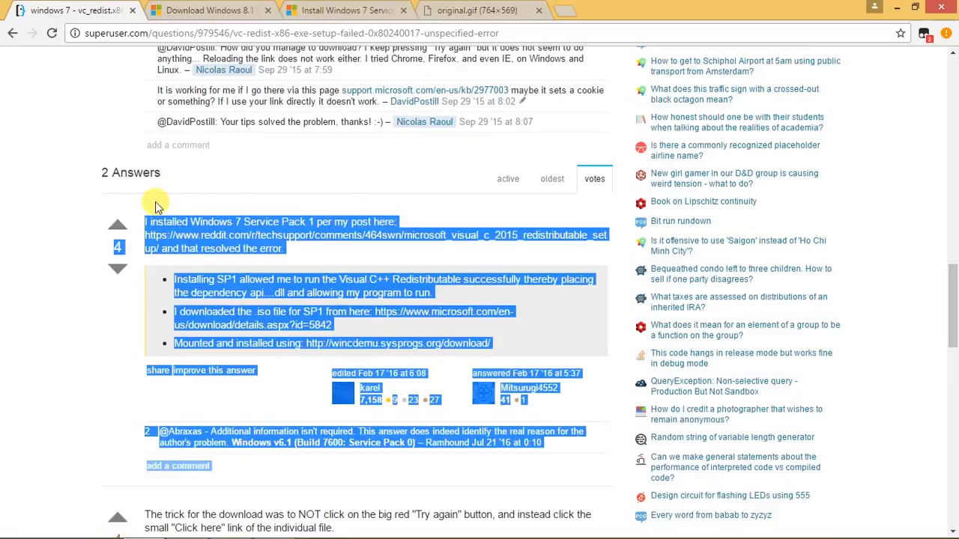
click(122, 203)
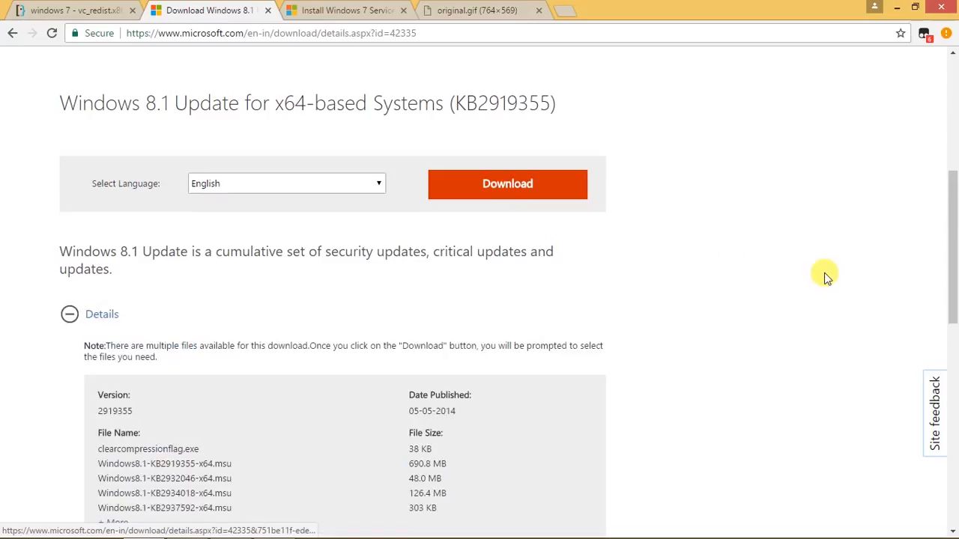
drag(954, 240, 940, 302)
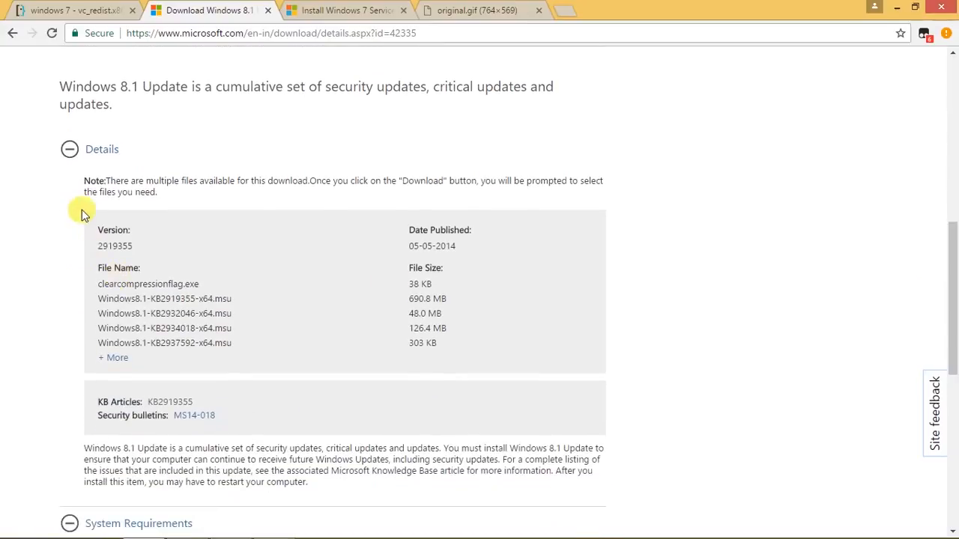
mouse_move(81, 202)
mouse_down()
mouse_move(203, 285)
mouse_move(554, 347)
mouse_up()
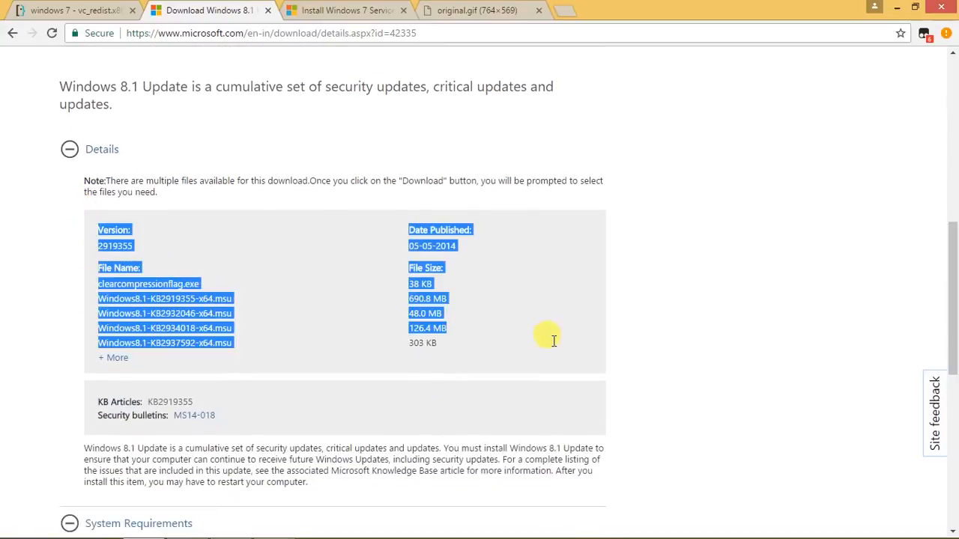
click(555, 347)
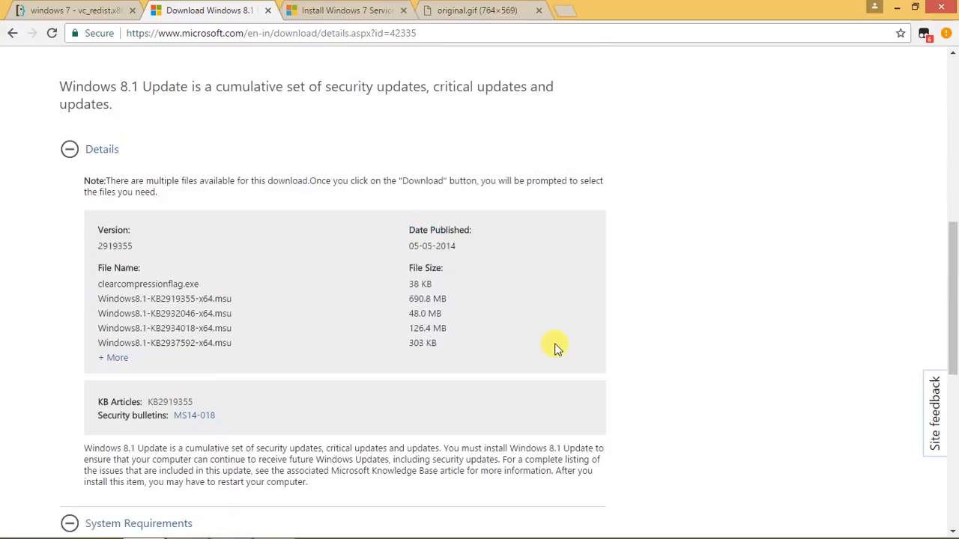
scroll(554, 347, down, 2)
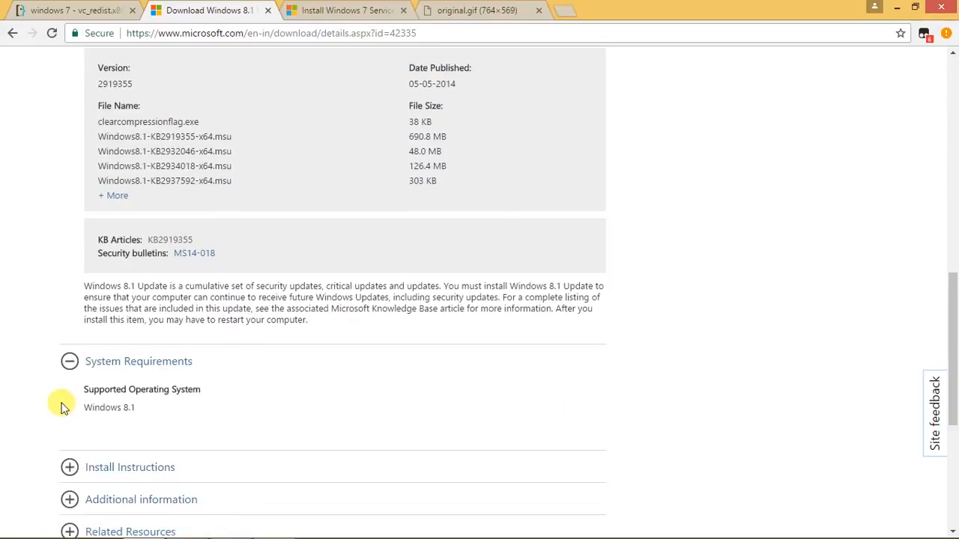
Check the Install Instructions and select all seven KB2919355 update files (887.9 MB).
click(69, 361)
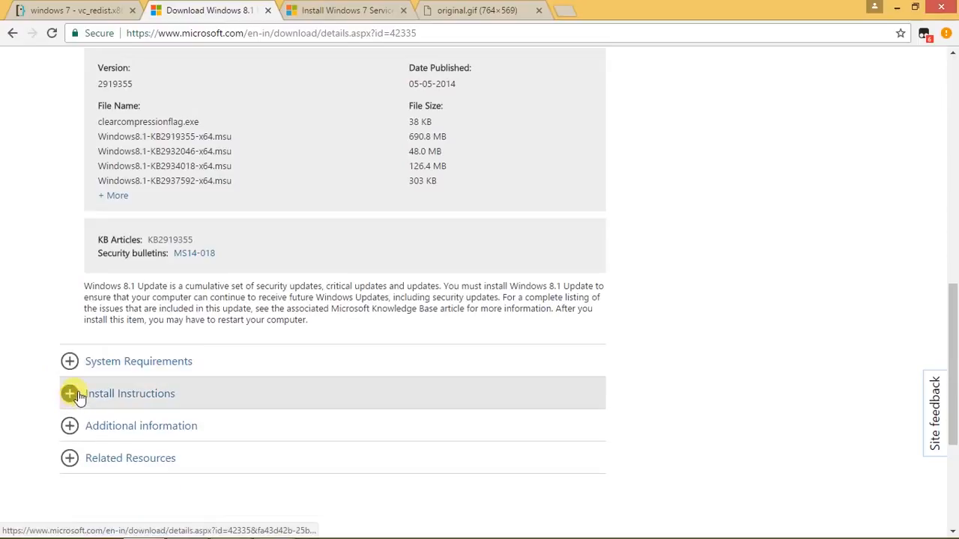
click(76, 396)
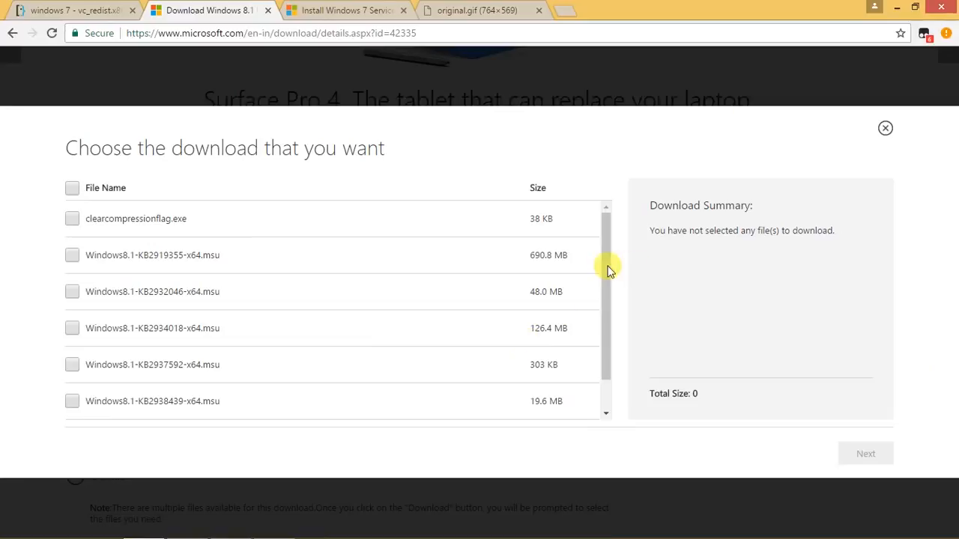
click(72, 188)
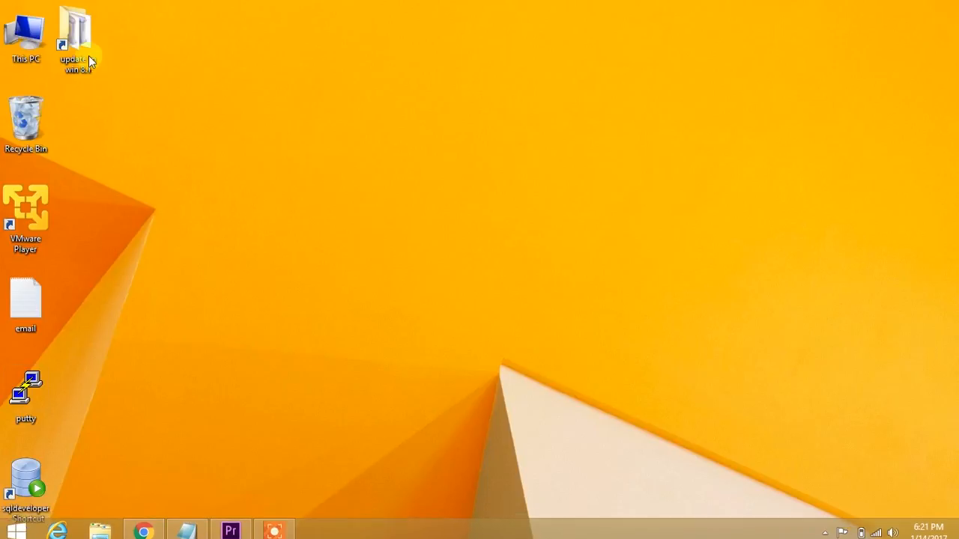
Open the 'update to win 8.1' desktop folder and look over its nine Windows 8.1 update files.
click(79, 42)
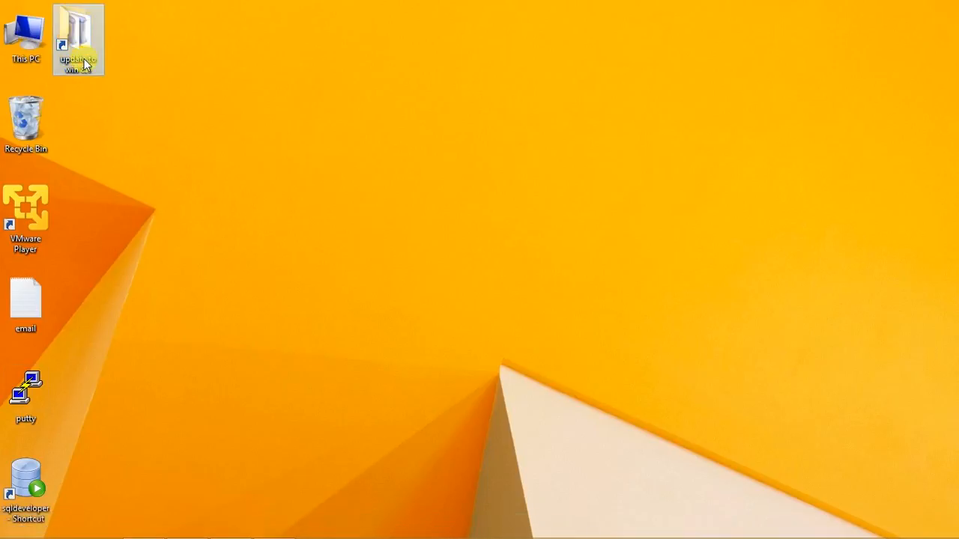
double_click(84, 63)
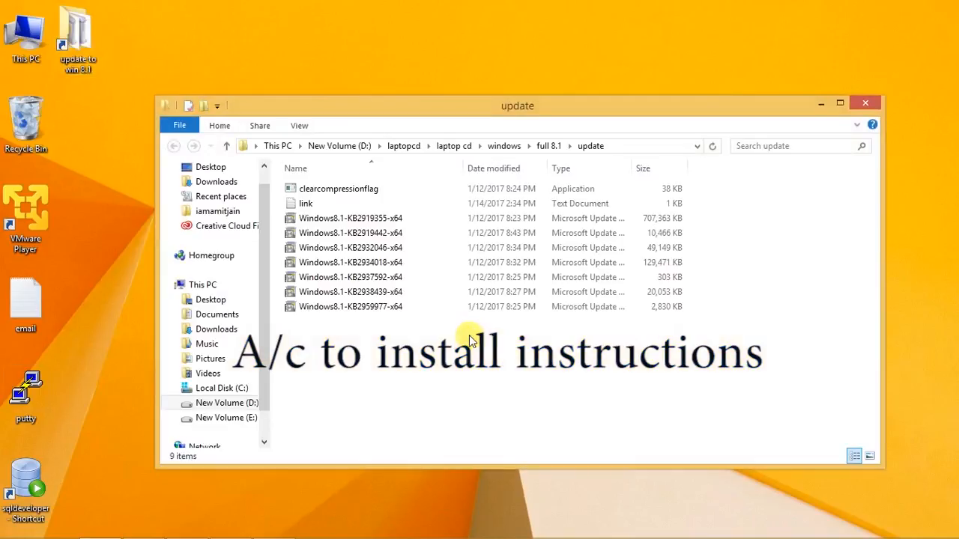
click(644, 277)
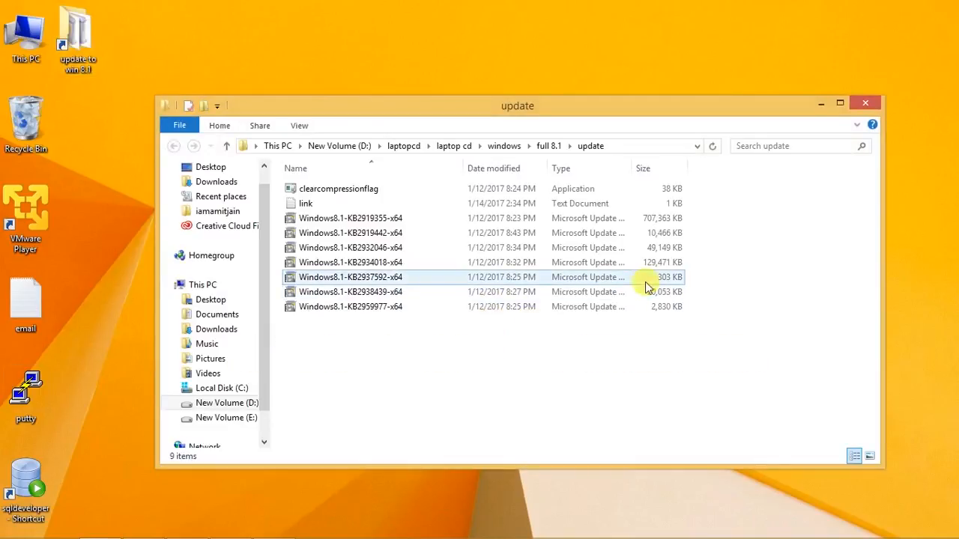
click(458, 330)
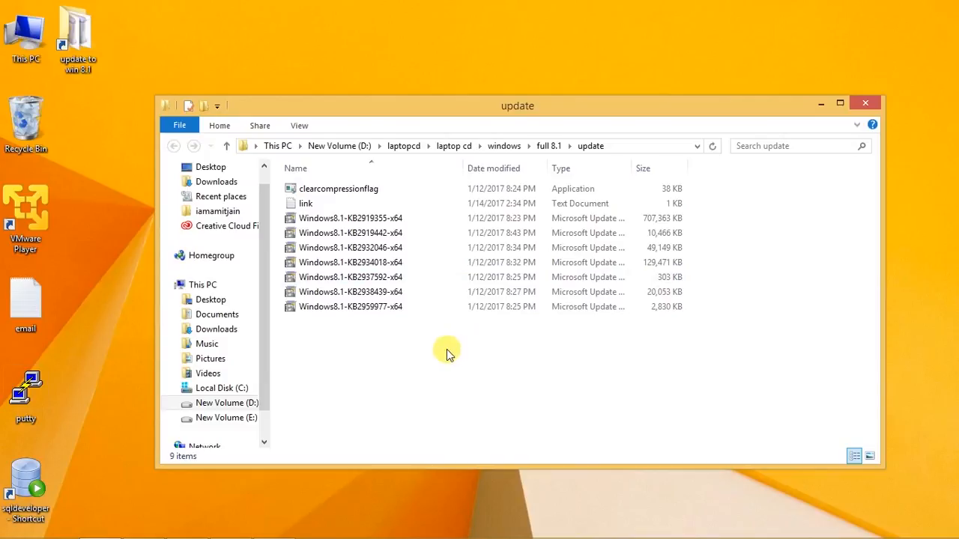
drag(395, 311, 300, 171)
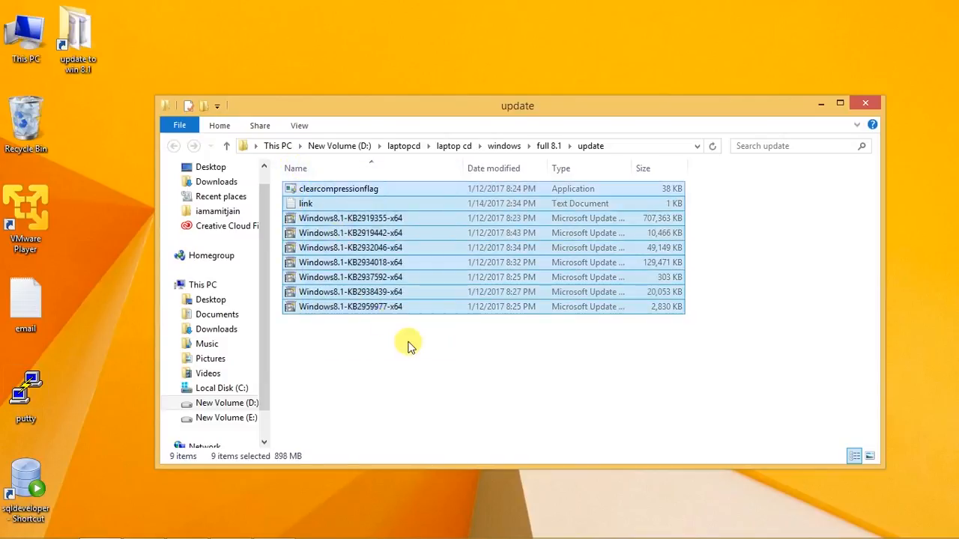
click(423, 371)
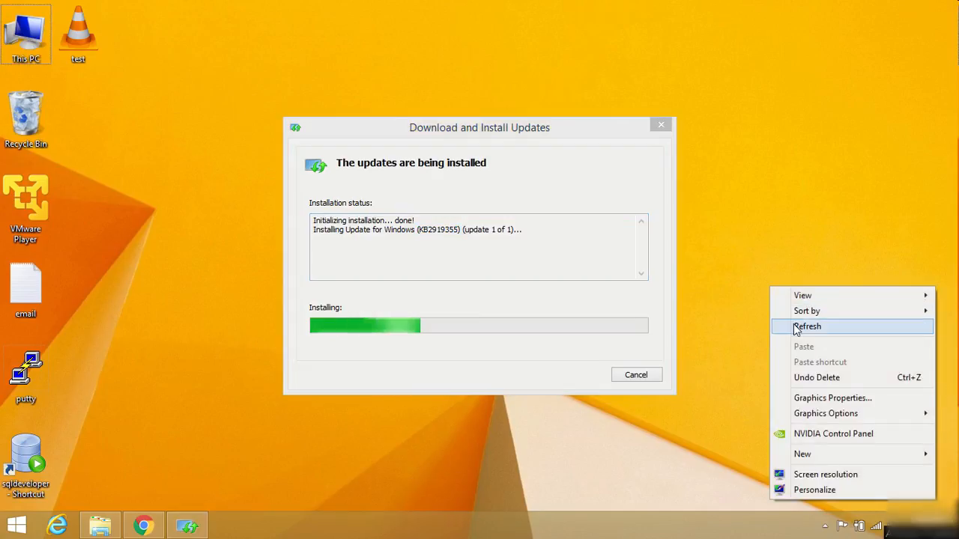
Refresh the desktop repeatedly while the KB2919355 update installs.
click(807, 327)
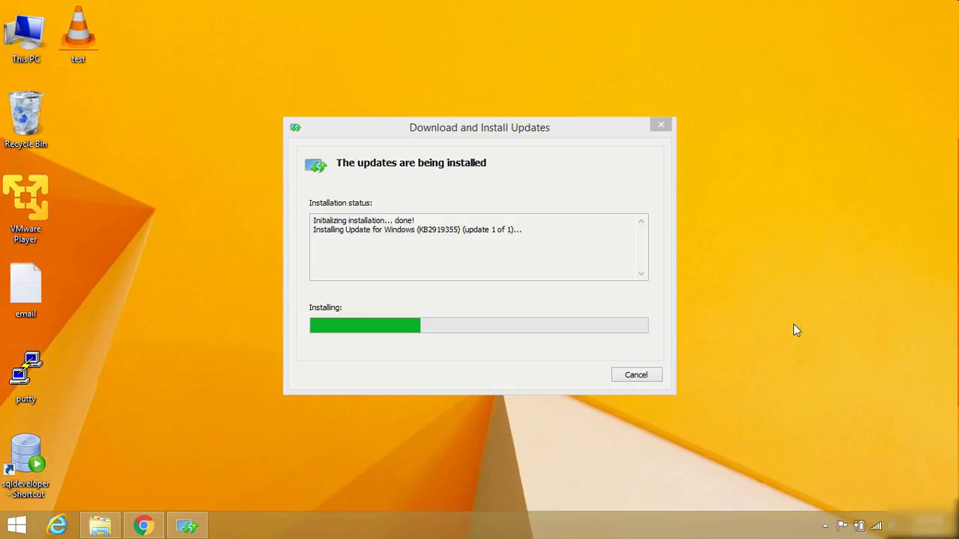
right_click(793, 323)
click(823, 150)
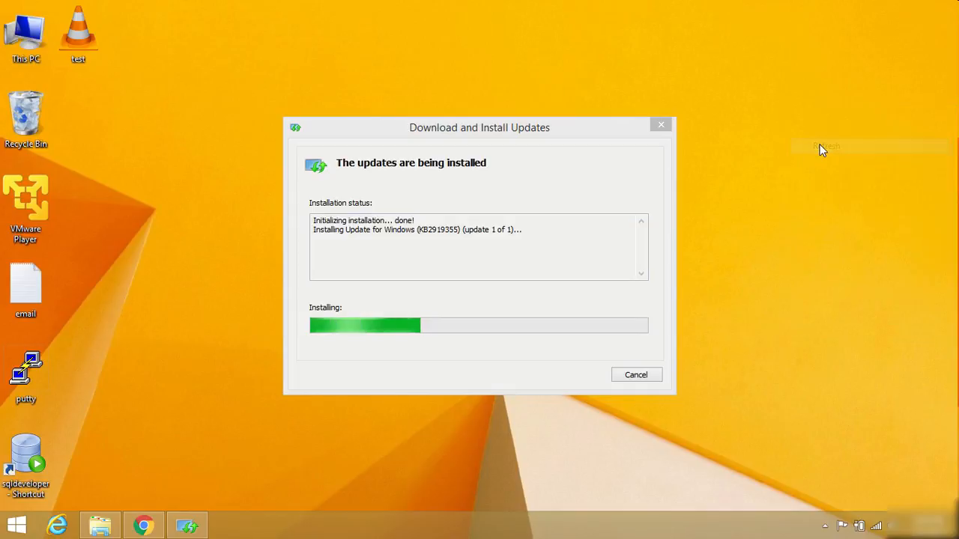
right_click(794, 364)
click(835, 187)
right_click(835, 188)
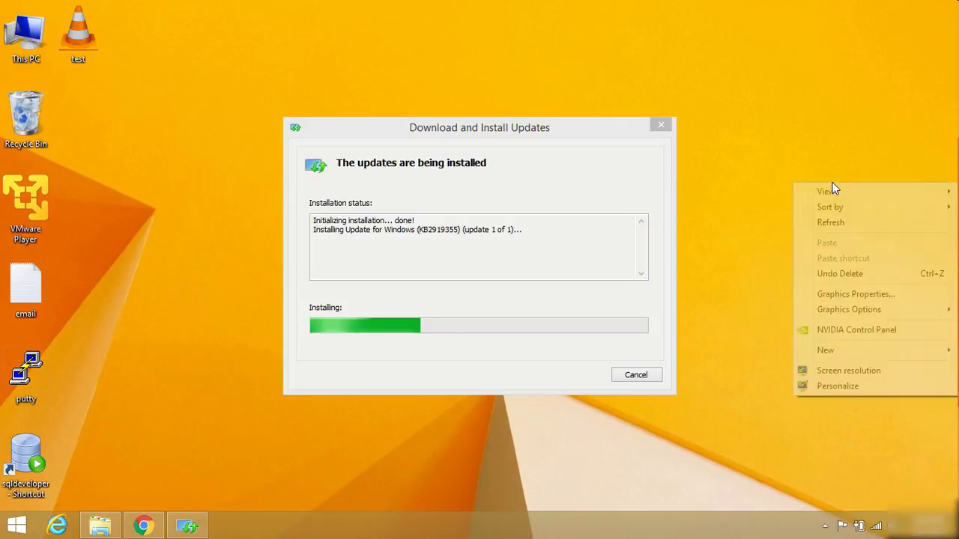
click(840, 218)
right_click(839, 218)
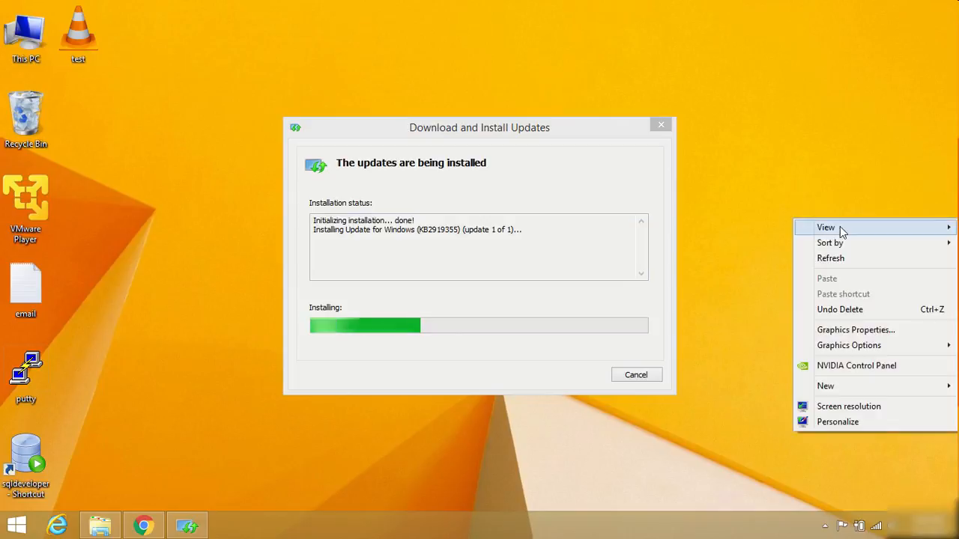
click(844, 259)
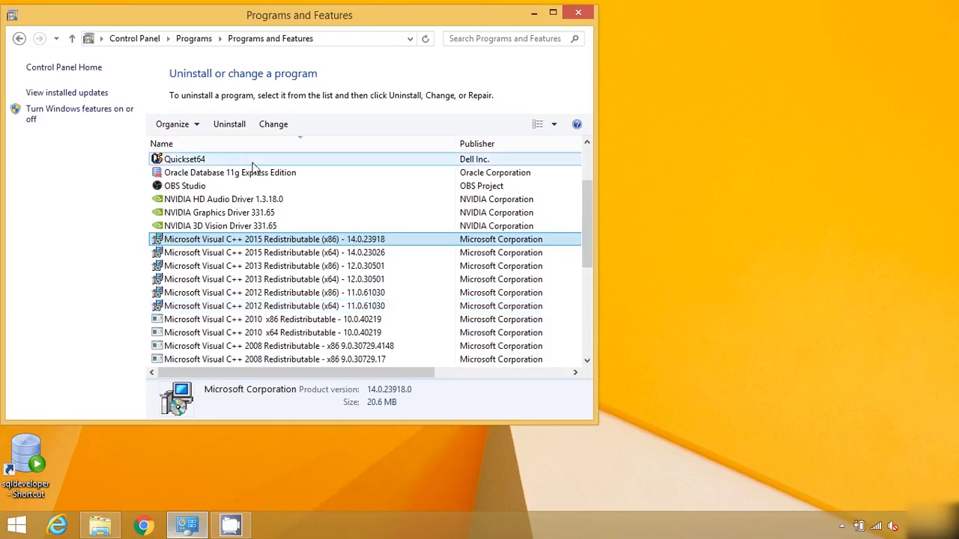
Uninstall the Visual C++ 2015 x86 Redistributable via its right-click menu.
right_click(217, 239)
click(239, 250)
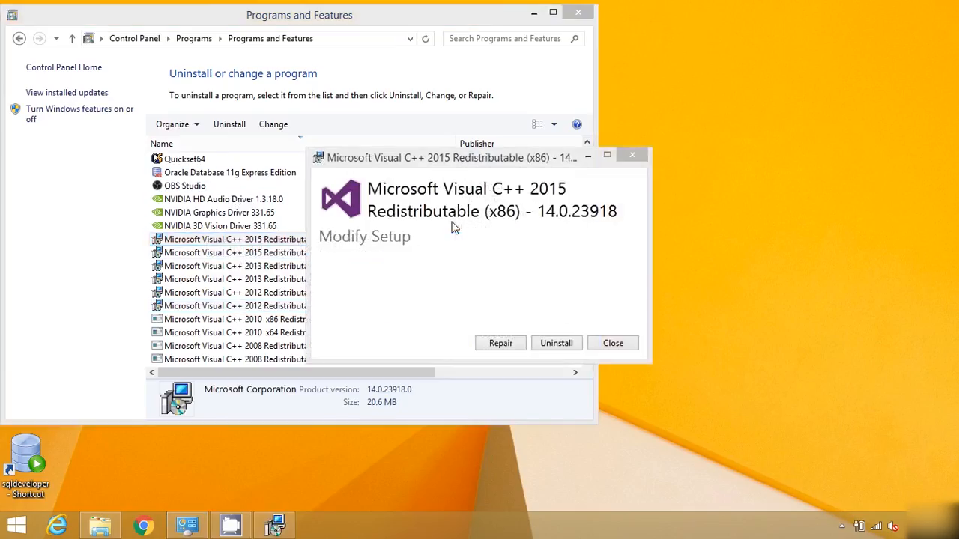
click(556, 343)
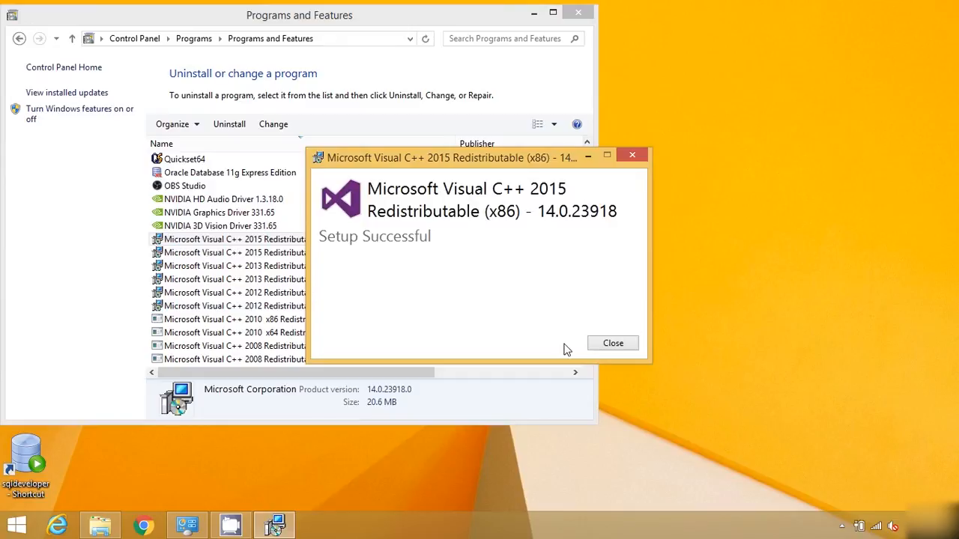
click(599, 345)
Uninstall the Visual C++ 2015 x64 Redistributable and close Programs and Features.
right_click(307, 239)
click(323, 248)
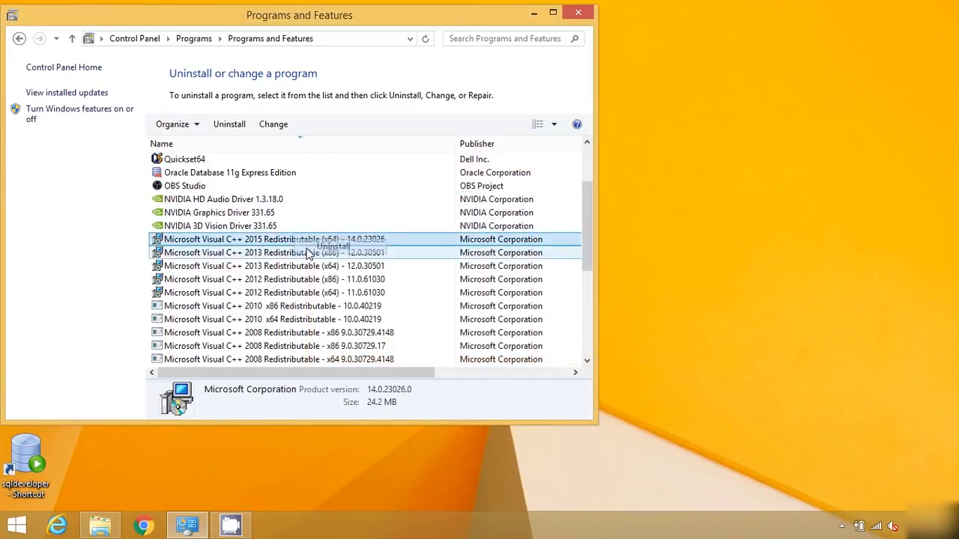
click(557, 347)
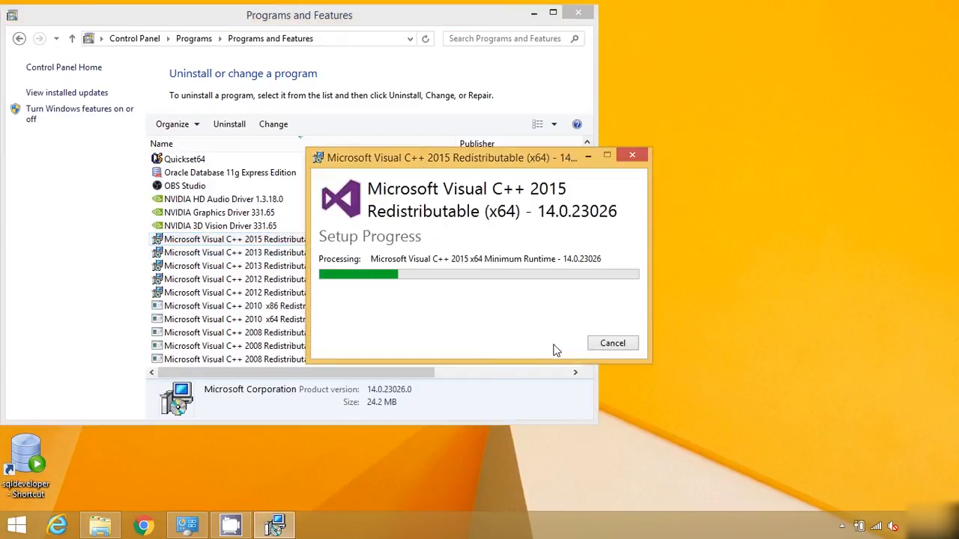
click(591, 345)
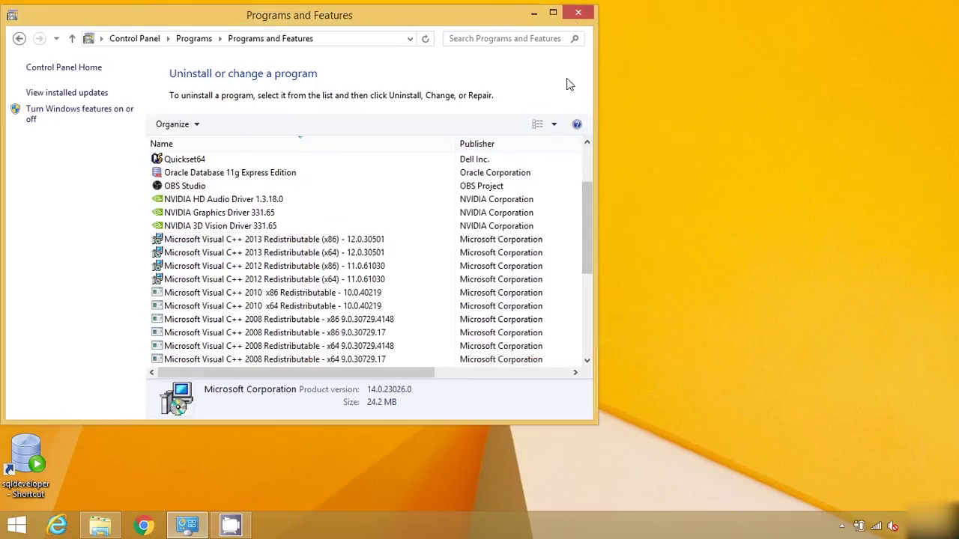
click(578, 14)
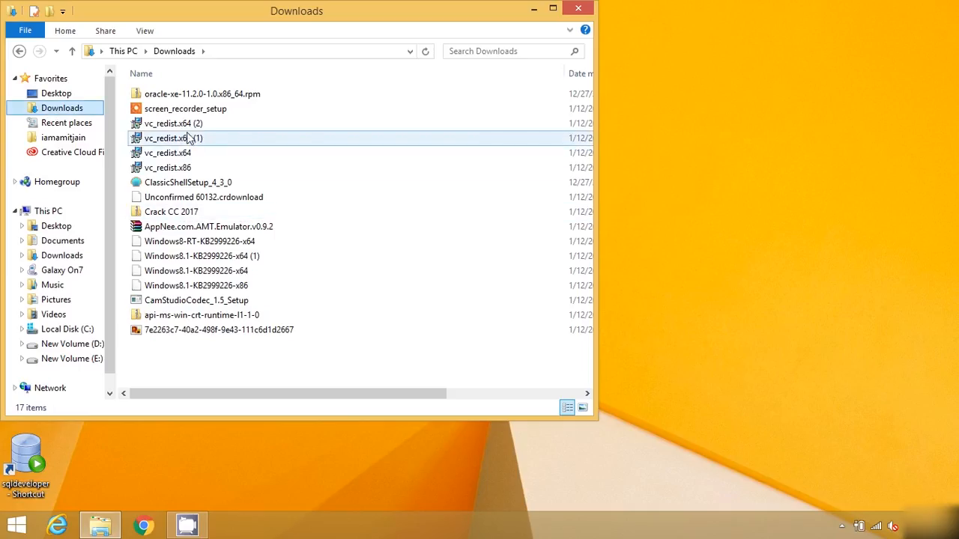
Run vc_redist.x64 (2), accept the license, install VC++ vNext x64 14.10.24629 and close setup.
double_click(187, 124)
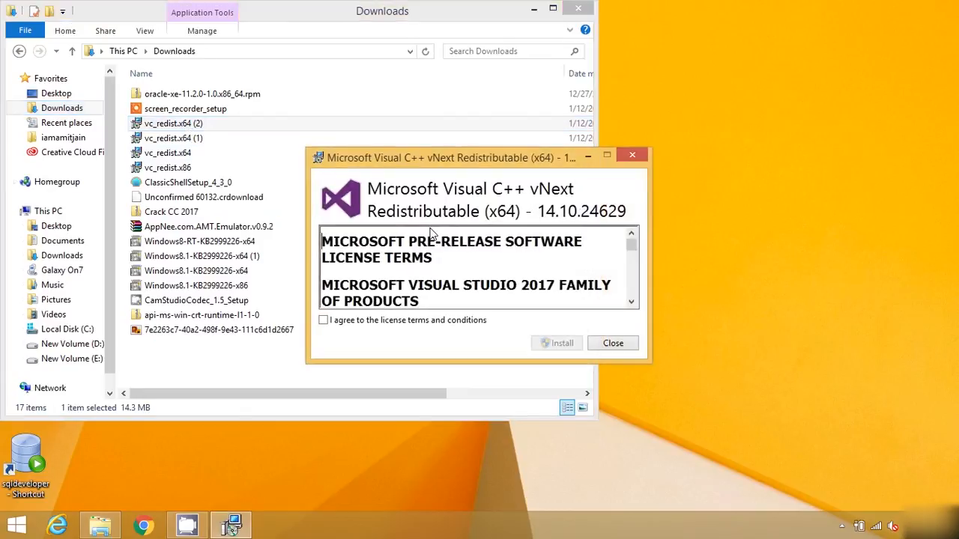
click(323, 320)
click(558, 343)
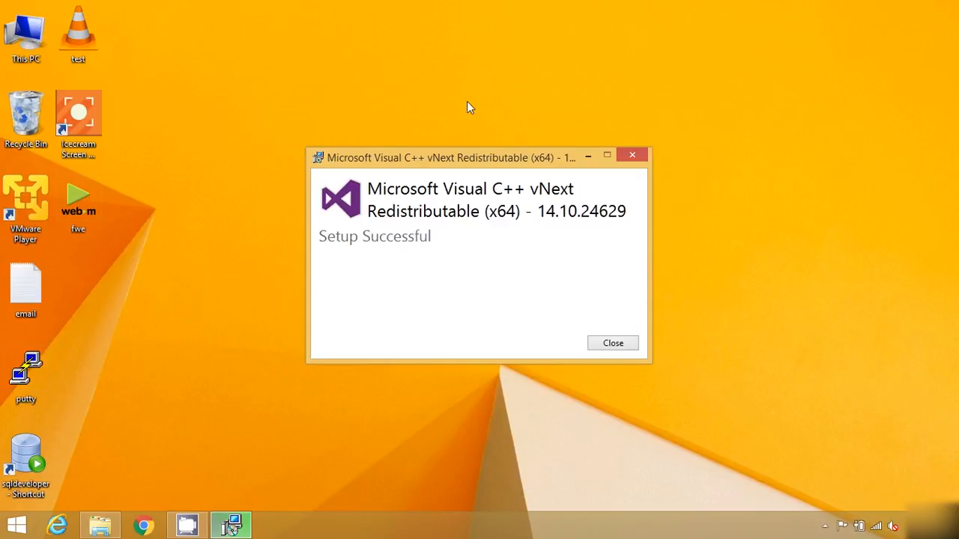
click(612, 343)
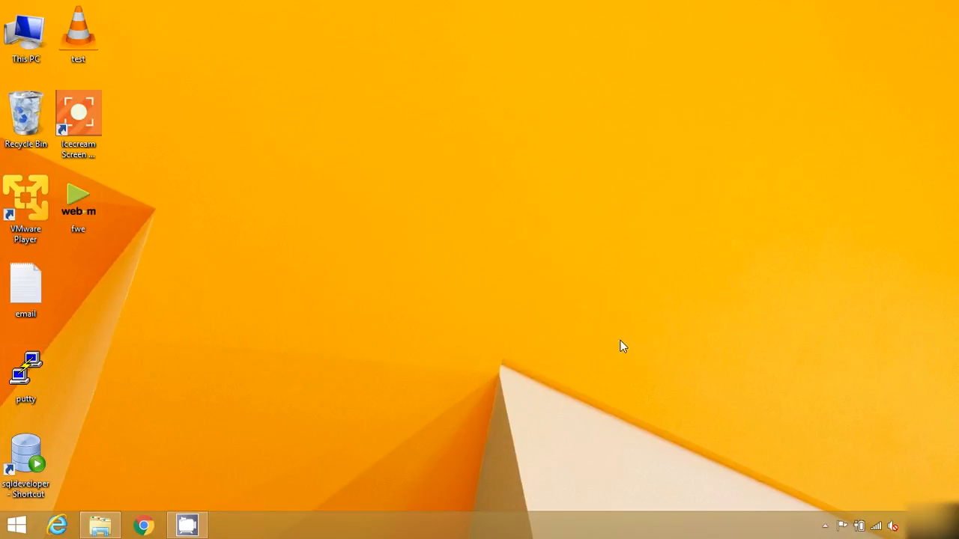
key(super)
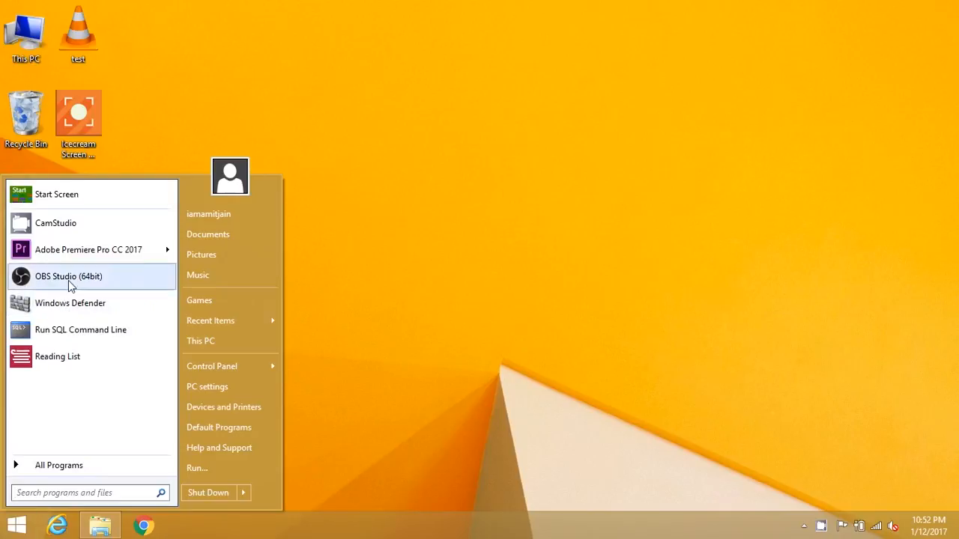
mouse_move(88, 250)
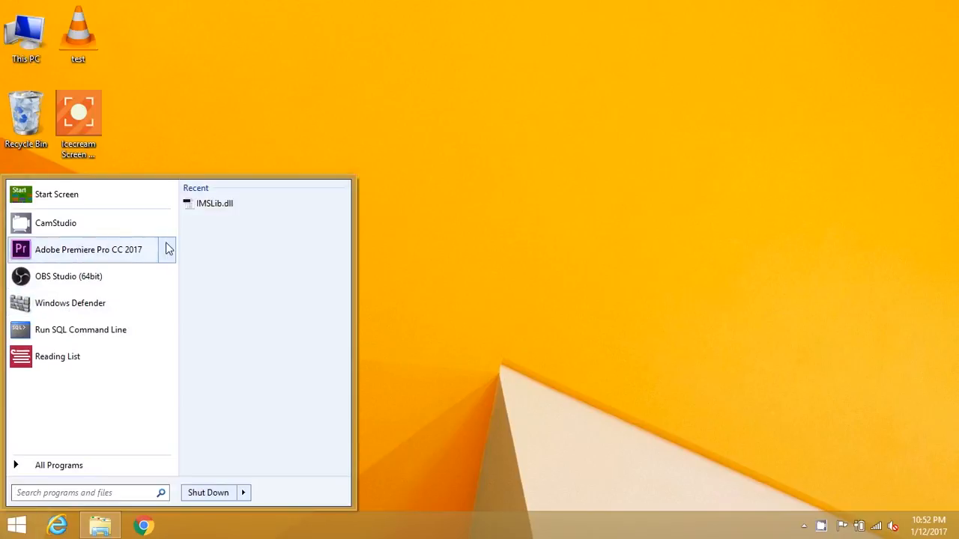
Launch Adobe Premiere Pro CC 2017 from the Start menu so its splash screen appears.
key(Return)
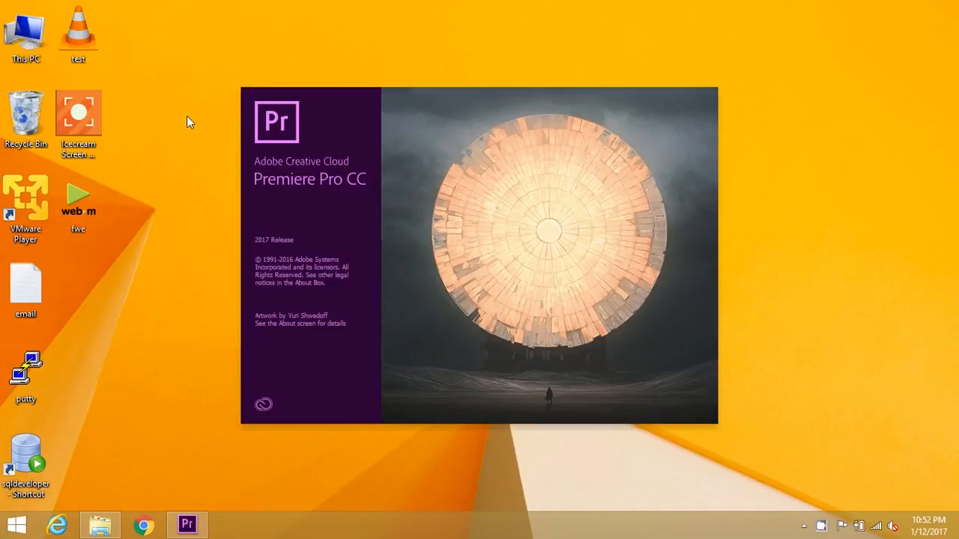